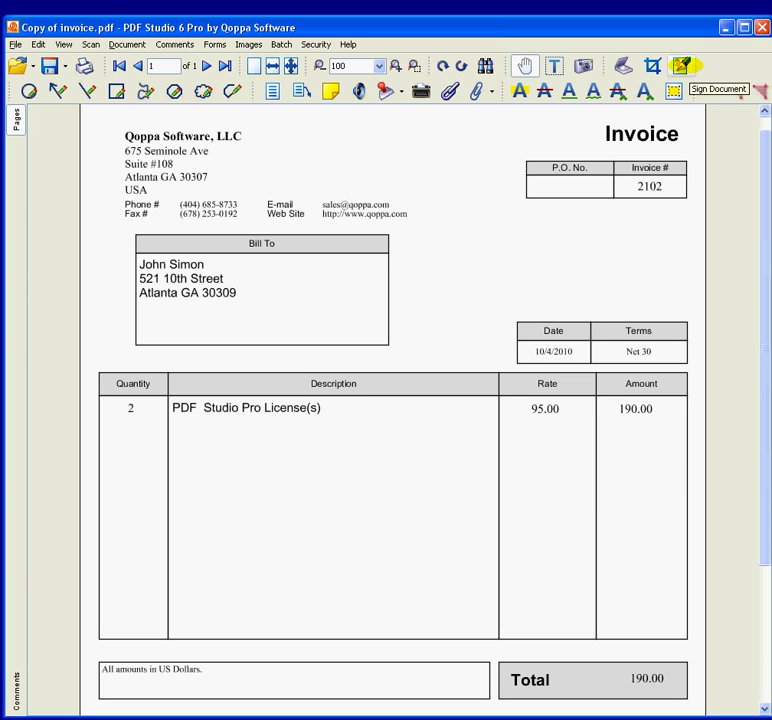
# Start Security > Sign Document and mark a signature area on the invoice's upper right.
pyautogui.click(316, 44)
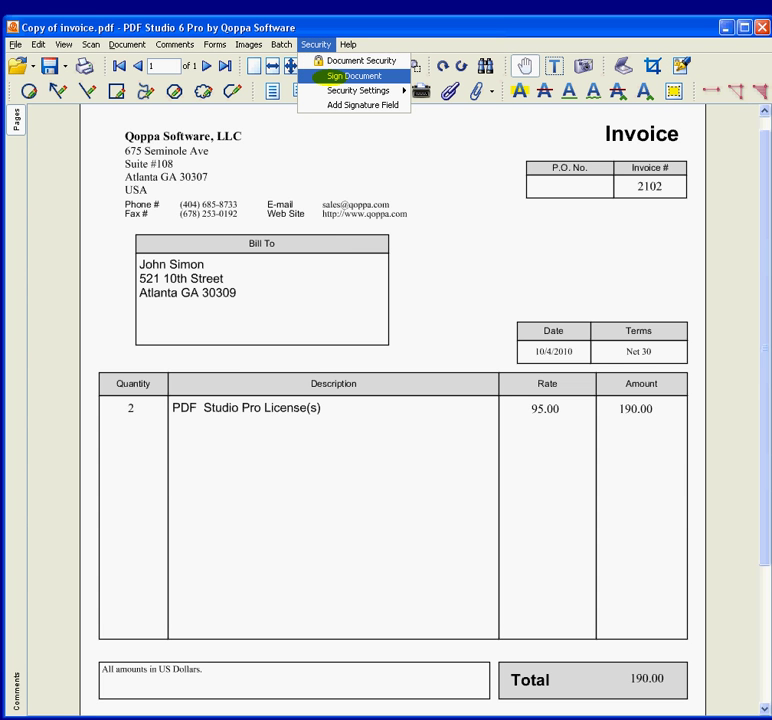
pyautogui.click(331, 76)
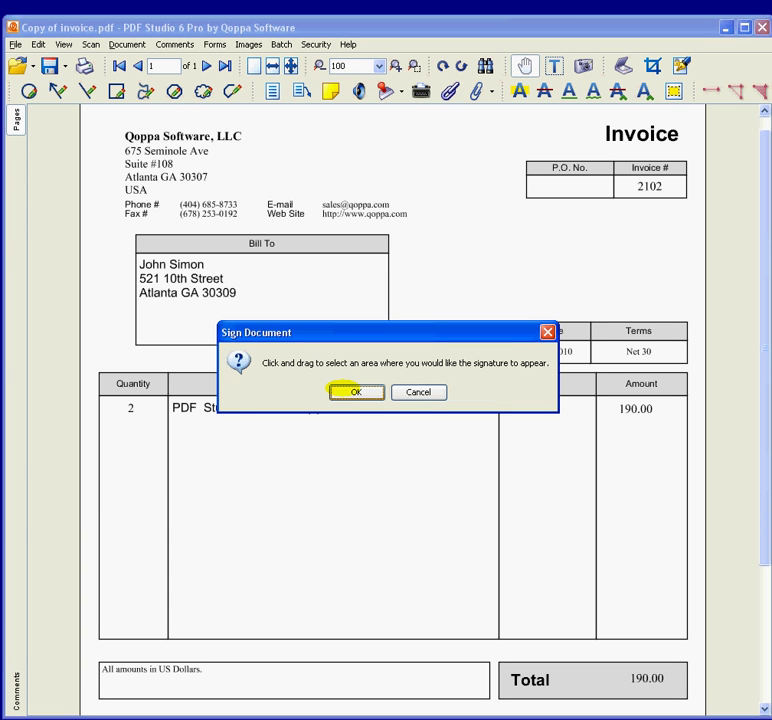
pyautogui.click(356, 391)
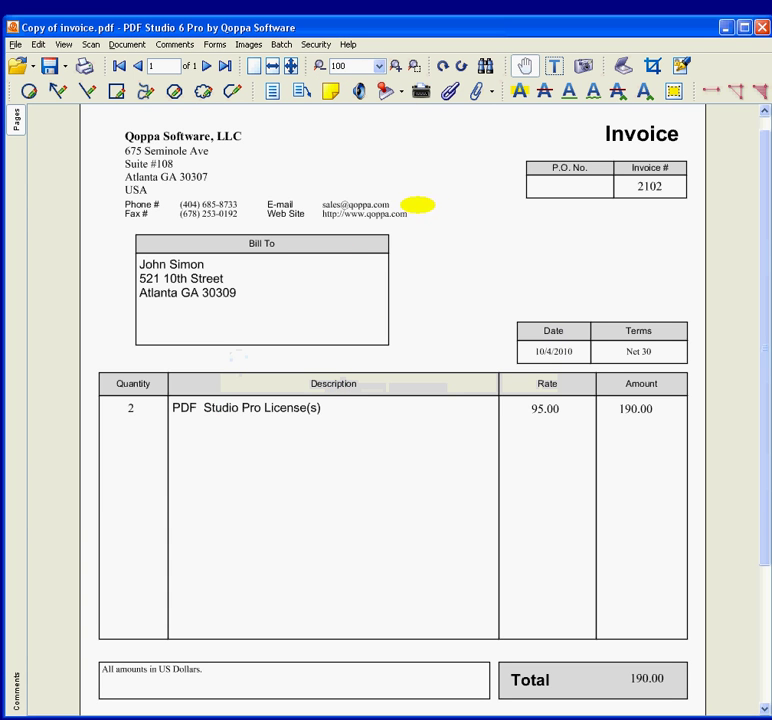
pyautogui.moveTo(409, 200)
pyautogui.mouseDown()
pyautogui.moveTo(675, 301)
pyautogui.moveTo(694, 316)
pyautogui.mouseUp()
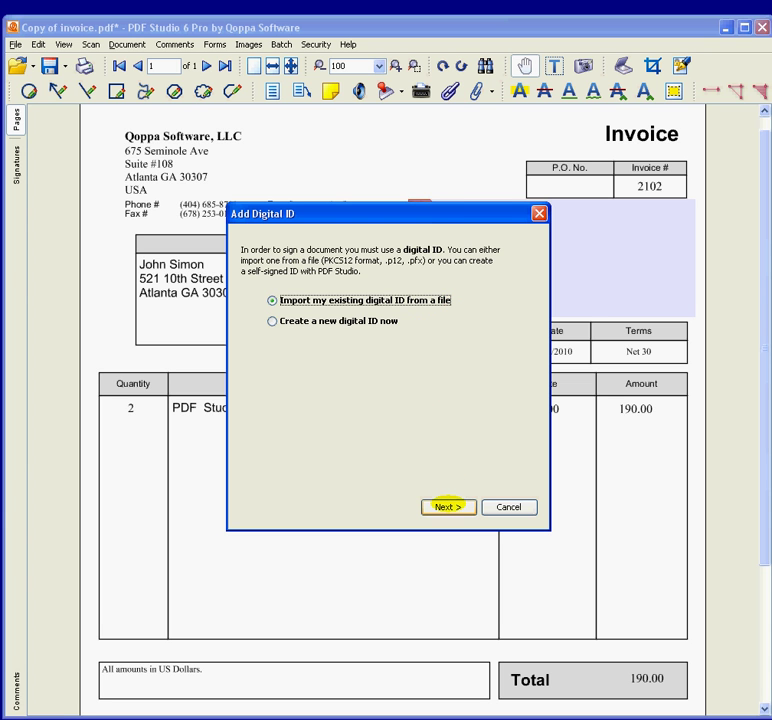
# Choose to create a new digital ID instead of importing an existing one.
pyautogui.click(447, 506)
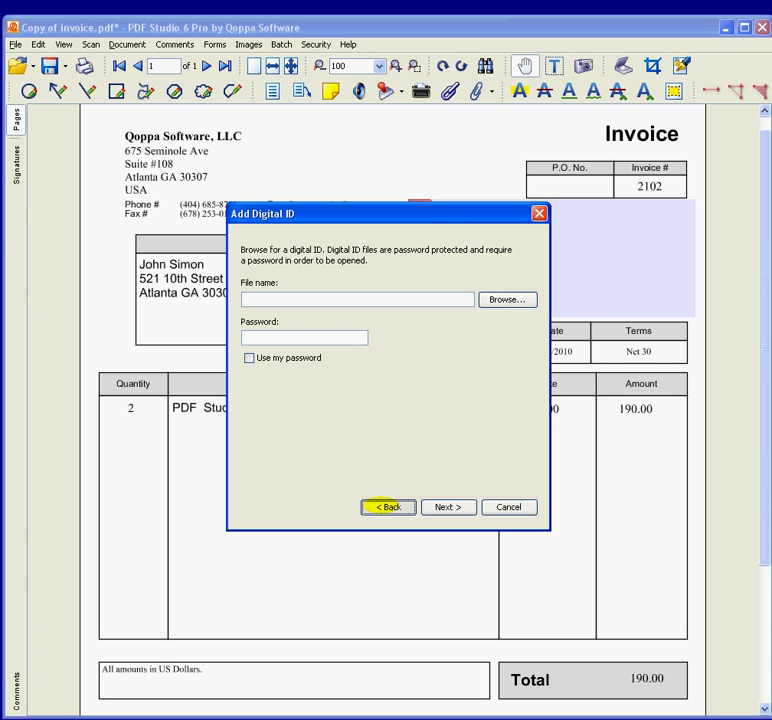
pyautogui.click(386, 506)
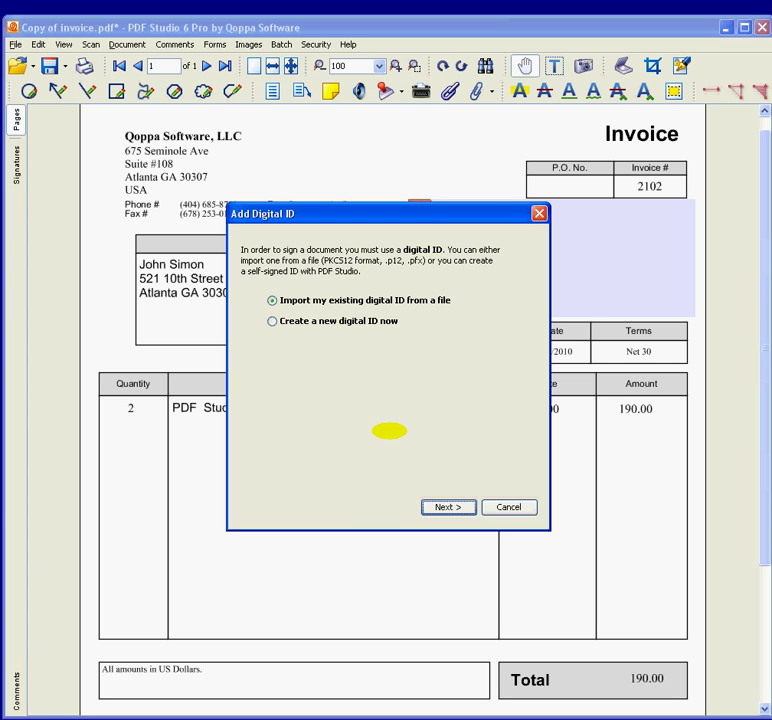
pyautogui.click(272, 321)
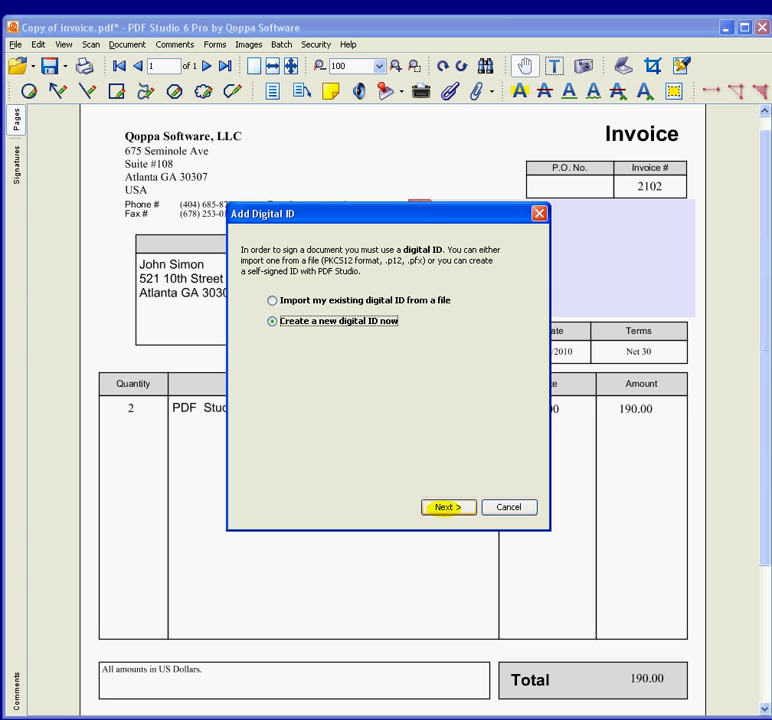
pyautogui.click(446, 507)
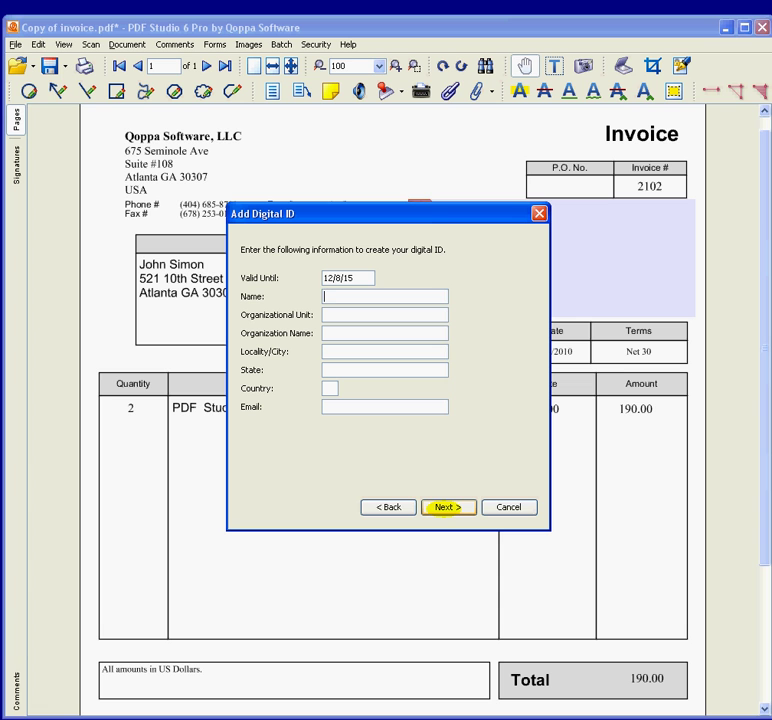
# Enter the signer's name, organizational unit Marketing and organization Qoppa Software for the new ID.
pyautogui.press('Tab')
pyautogui.write('Marketing')
pyautogui.press('Tab')
pyautogui.write('Qoppa Software')
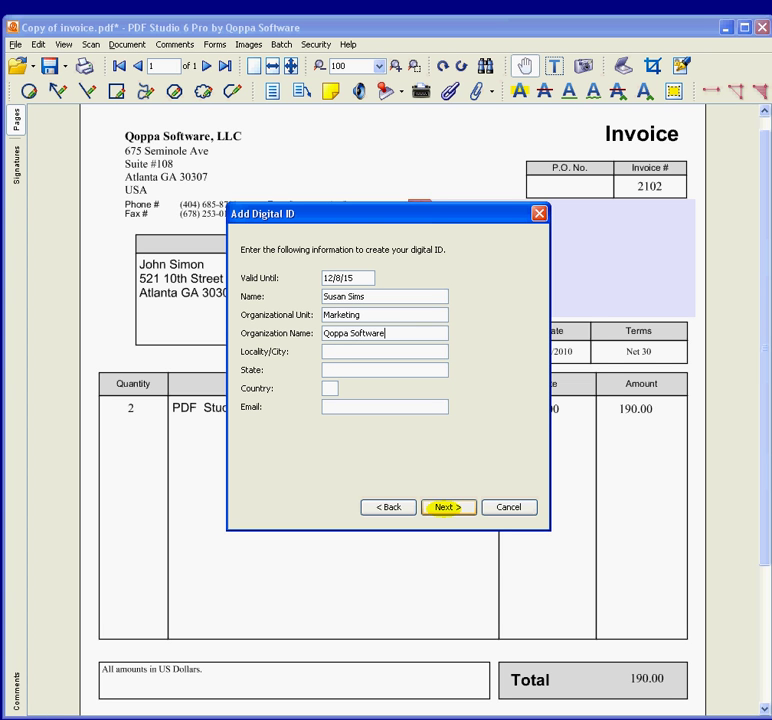
# Fill in city Atlanta, state GA, country US and the contact e-mail, then continue.
pyautogui.press('Tab')
pyautogui.write('Atlanta')
pyautogui.press('Tab')
pyautogui.write('GA')
pyautogui.press('Tab')
pyautogui.write('US')
pyautogui.press('Tab')
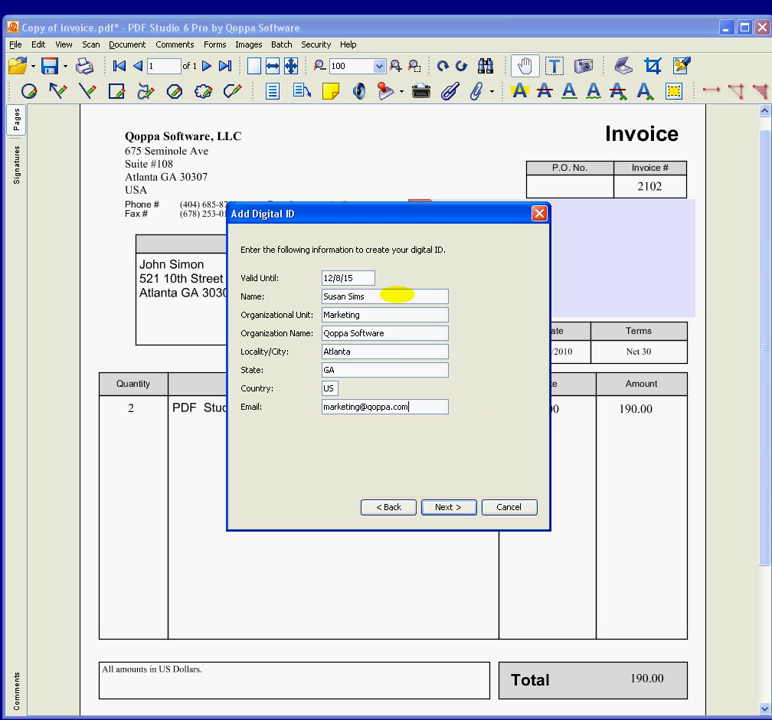
pyautogui.moveTo(395, 296); pyautogui.dragTo(312, 294)
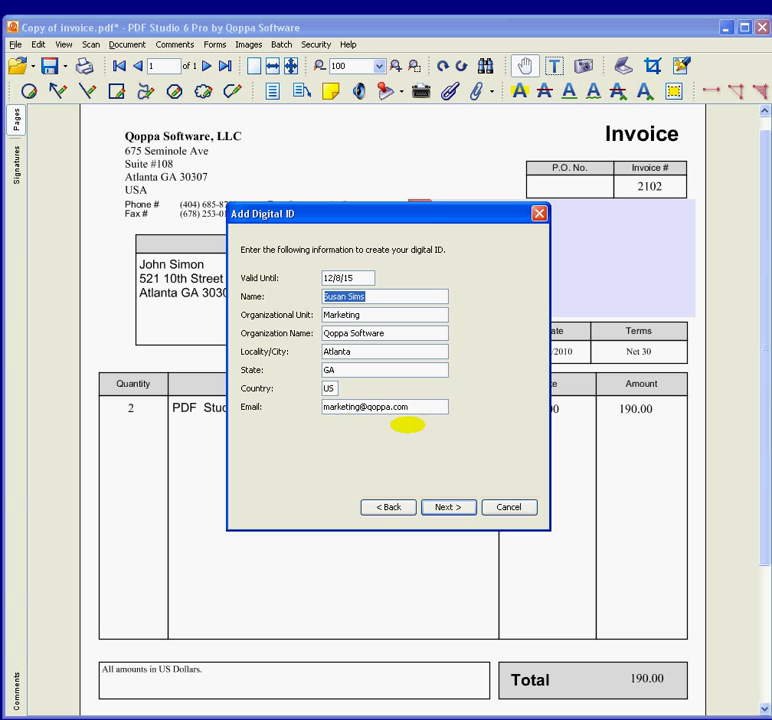
pyautogui.moveTo(422, 407); pyautogui.dragTo(297, 402)
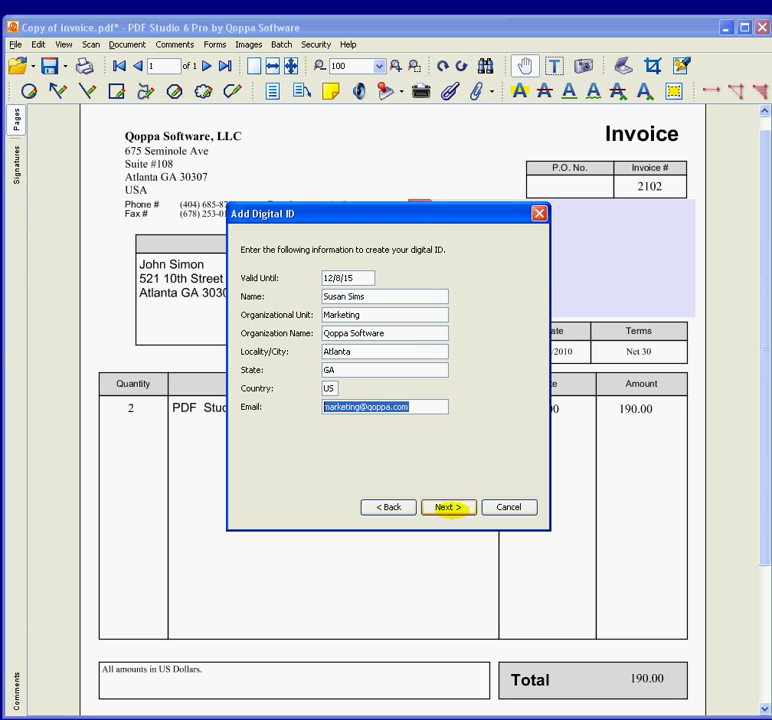
pyautogui.click(448, 507)
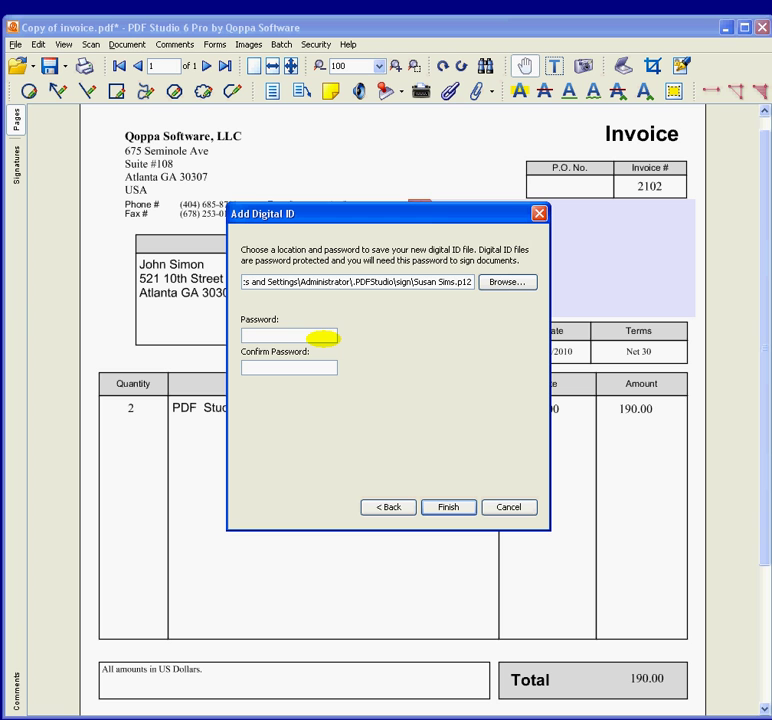
# Protect the new digital ID with a confirmed password and finish creating it.
pyautogui.write('********')
pyautogui.press('Tab')
pyautogui.write('********')
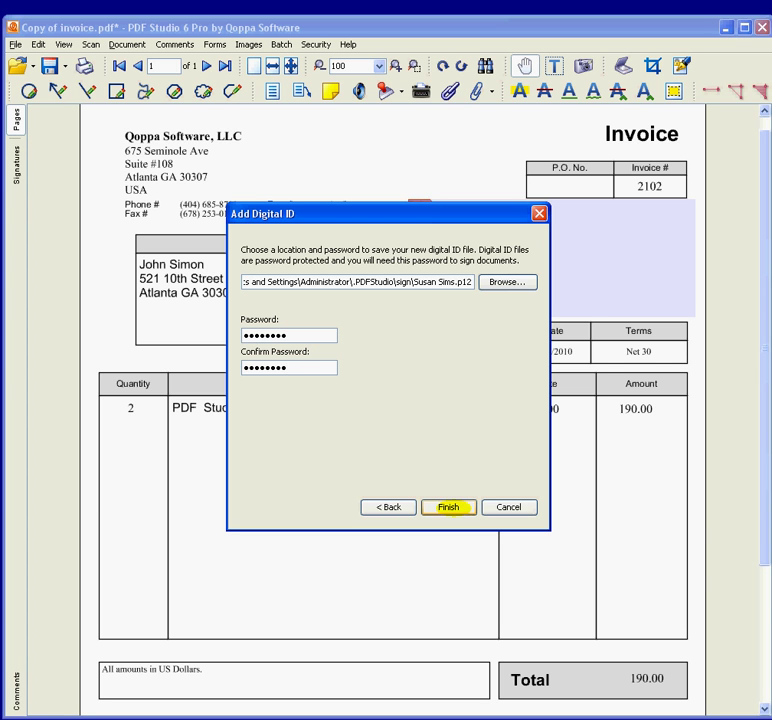
pyautogui.click(449, 507)
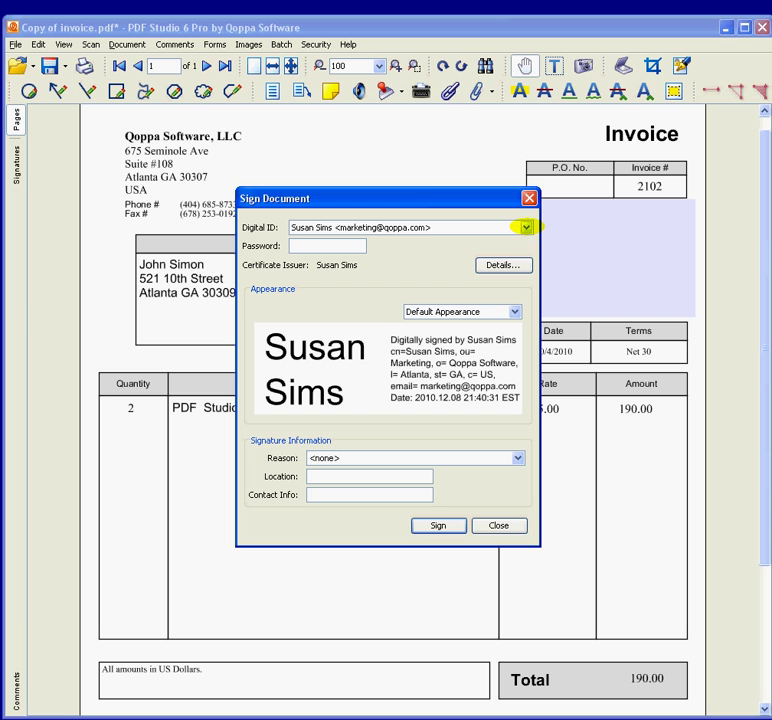
# Select the newly created digital ID as signer and enter its password.
pyautogui.click(525, 227)
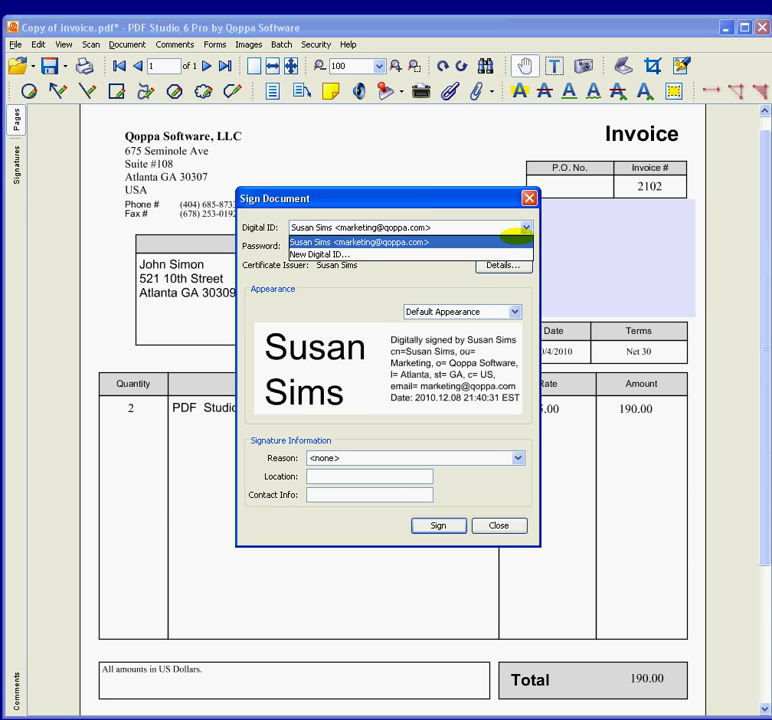
pyautogui.click(515, 241)
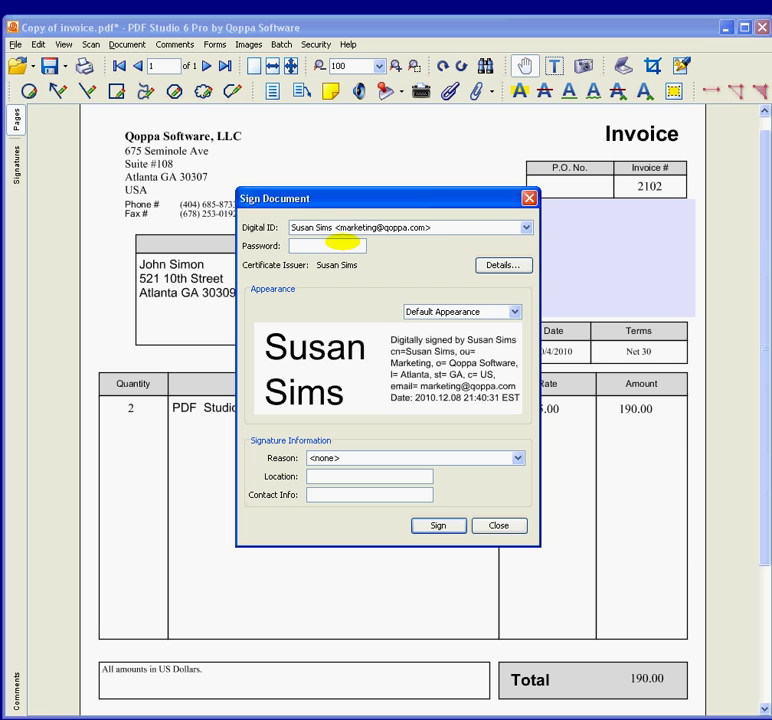
pyautogui.click(330, 245)
pyautogui.write('••••••••')
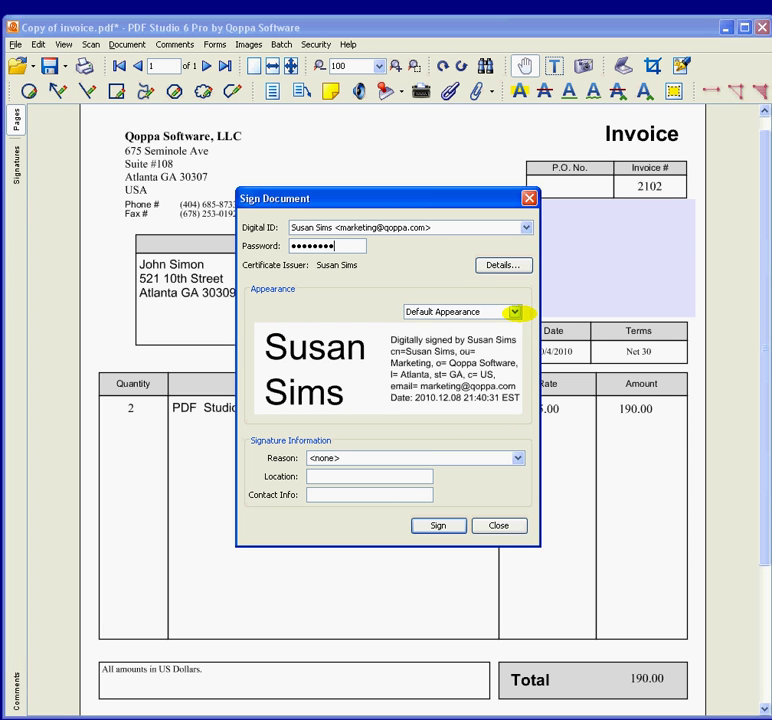
# Create a new signature appearance that includes the Susan.jpg image from the Desktop.
pyautogui.click(514, 311)
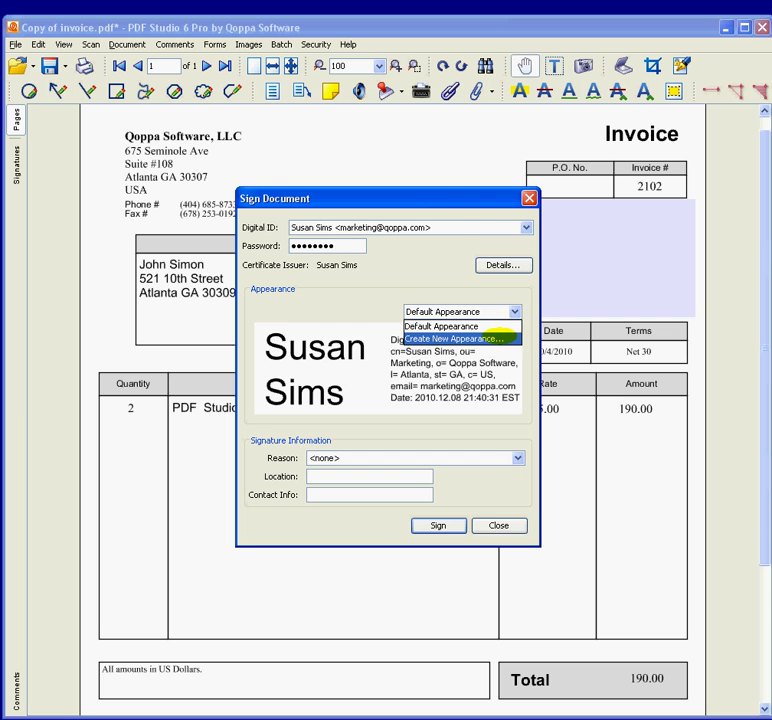
pyautogui.click(498, 339)
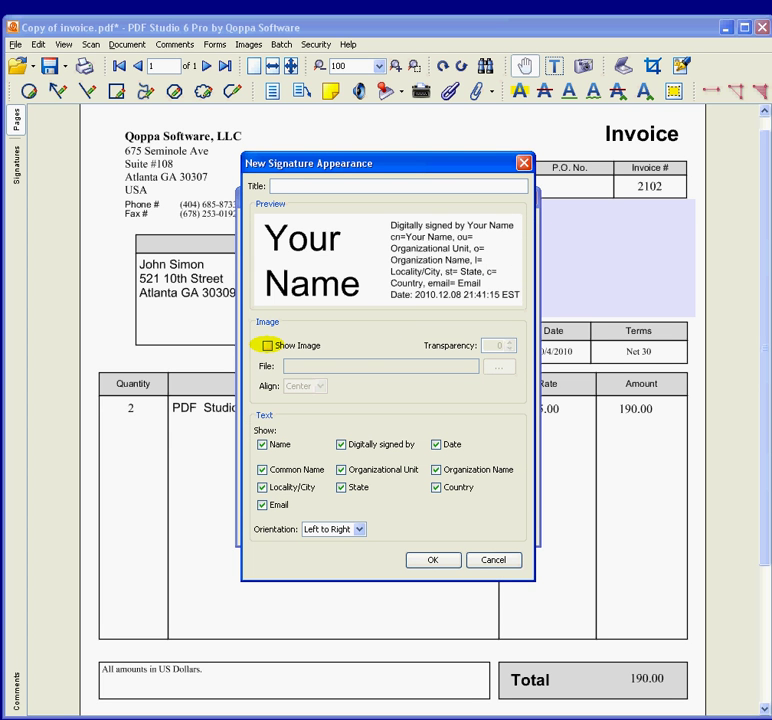
pyautogui.click(267, 345)
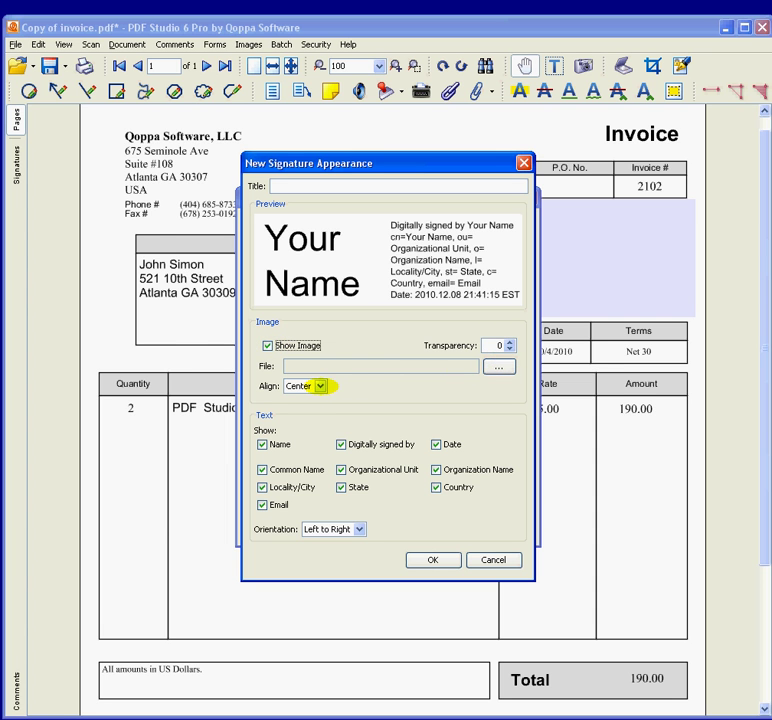
pyautogui.click(499, 366)
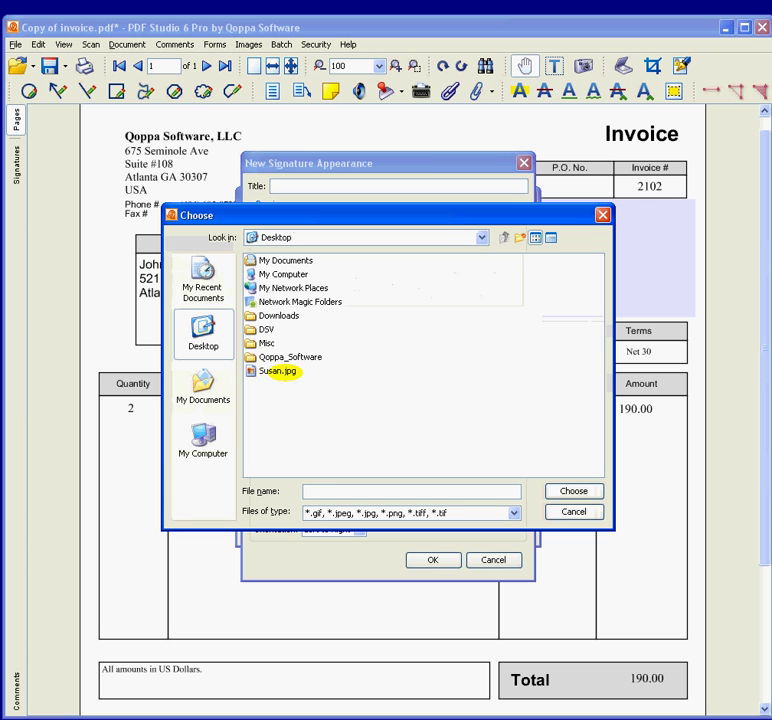
pyautogui.click(279, 371)
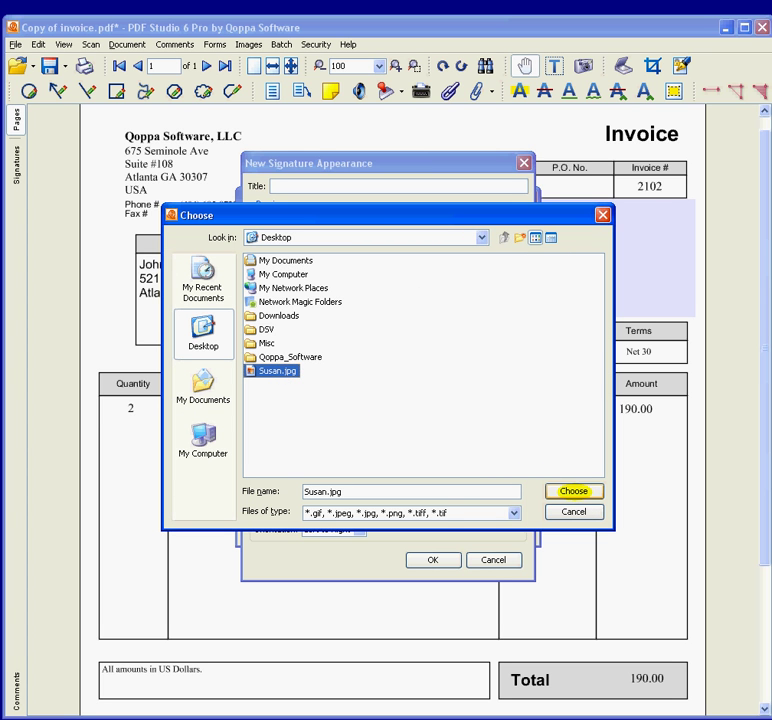
pyautogui.click(573, 491)
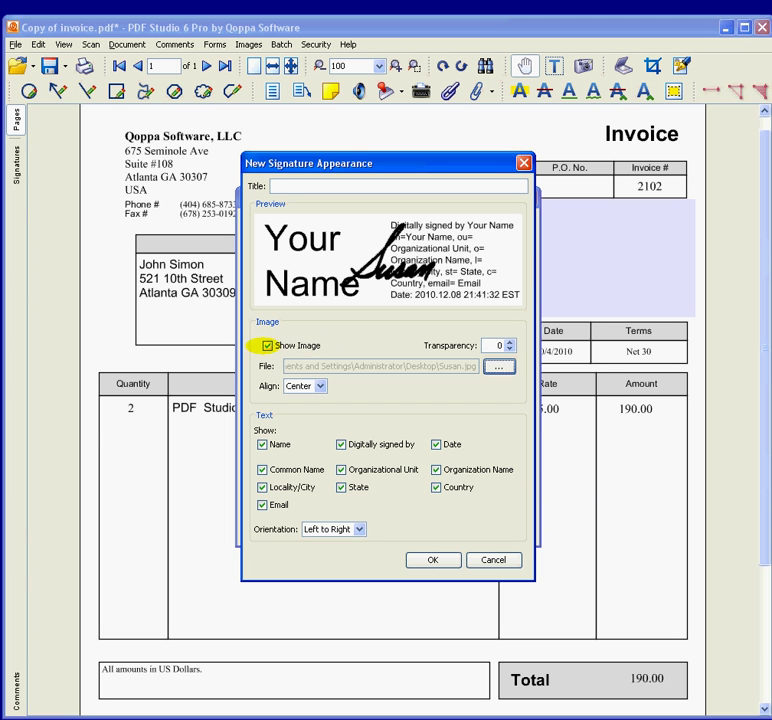
# Left-align the image, hide every text line except signer and date, and save the appearance.
pyautogui.click(320, 386)
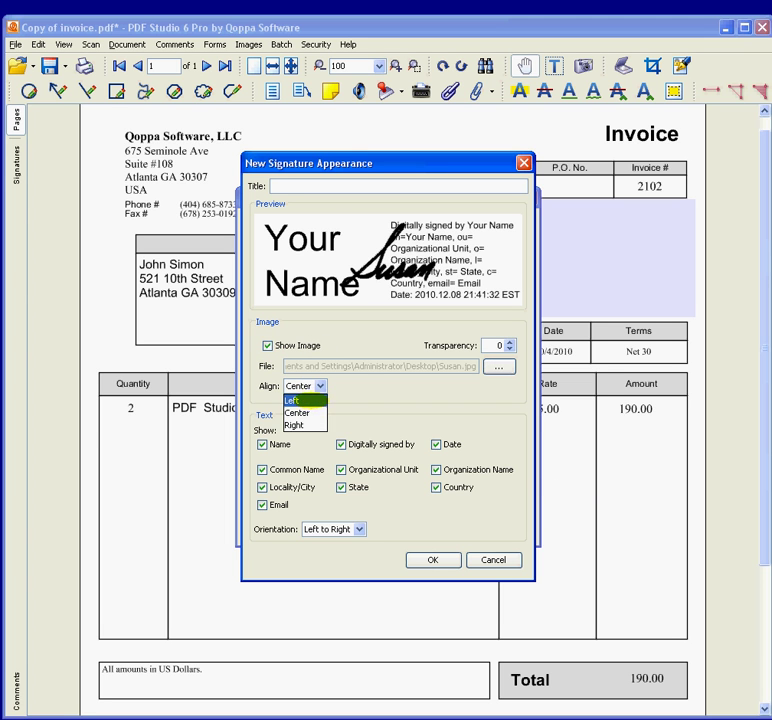
pyautogui.click(303, 400)
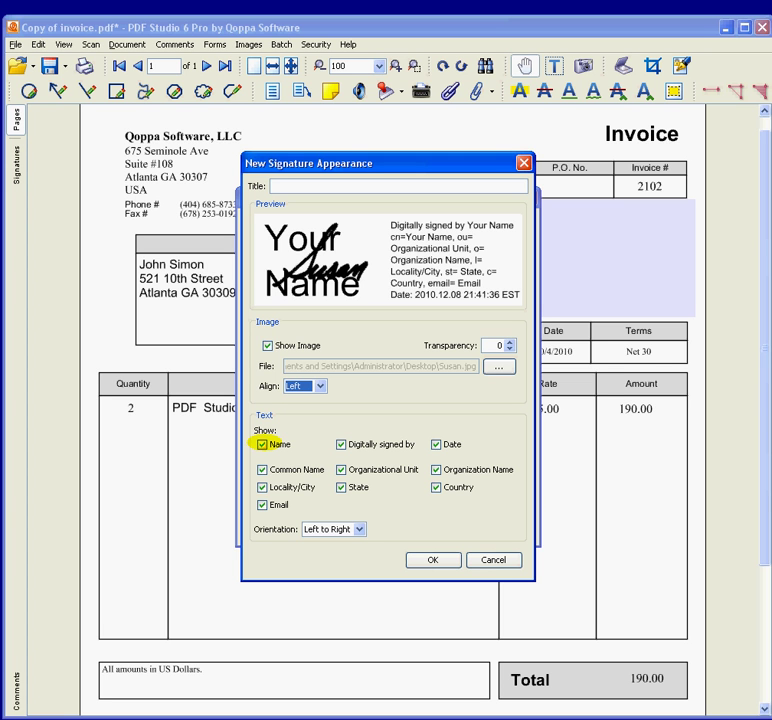
pyautogui.click(262, 444)
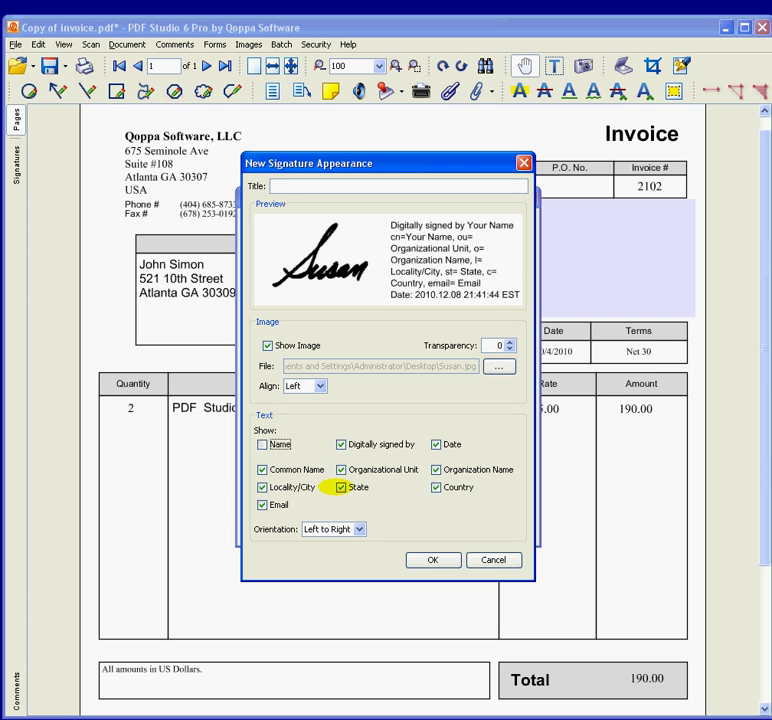
pyautogui.click(341, 487)
pyautogui.click(341, 469)
pyautogui.click(436, 469)
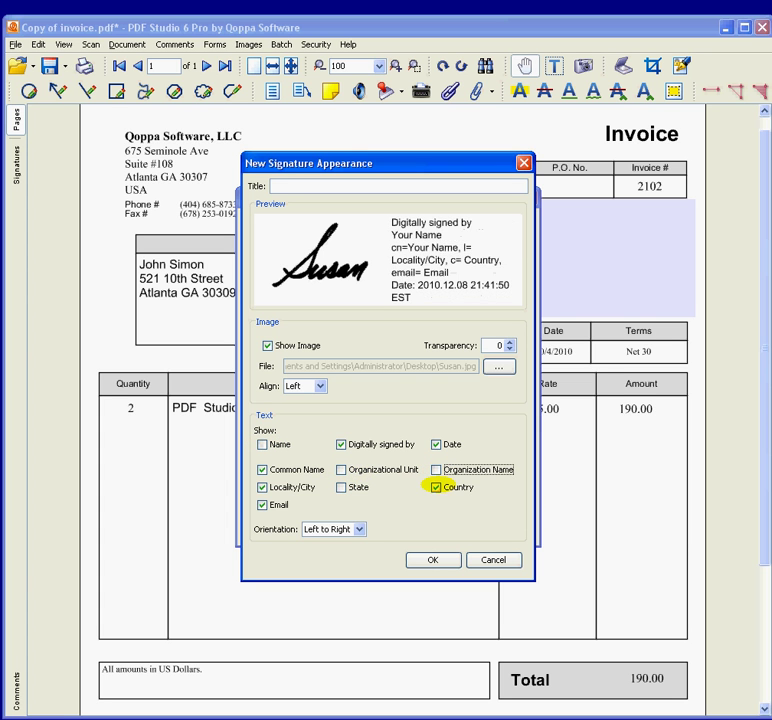
pyautogui.click(436, 487)
pyautogui.click(262, 505)
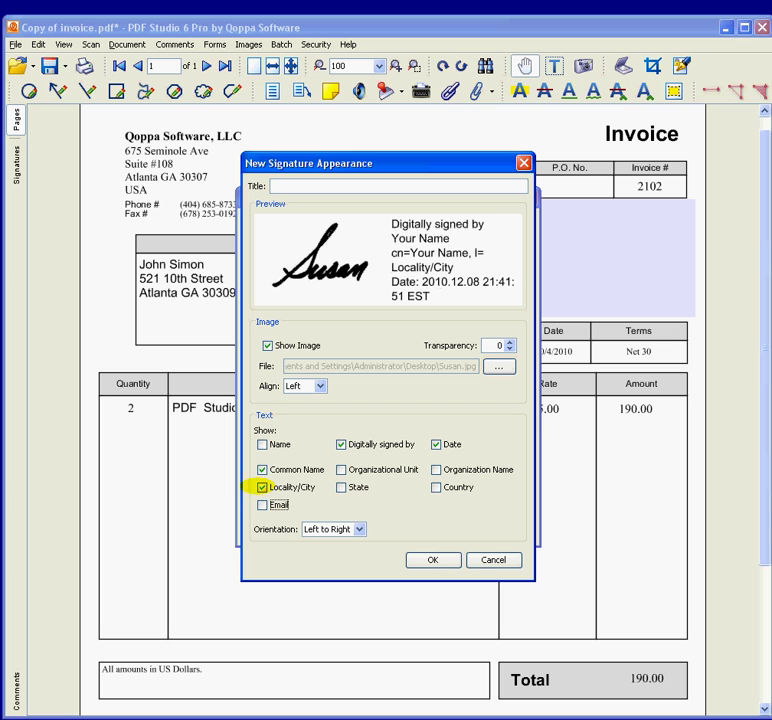
pyautogui.click(262, 487)
pyautogui.click(262, 469)
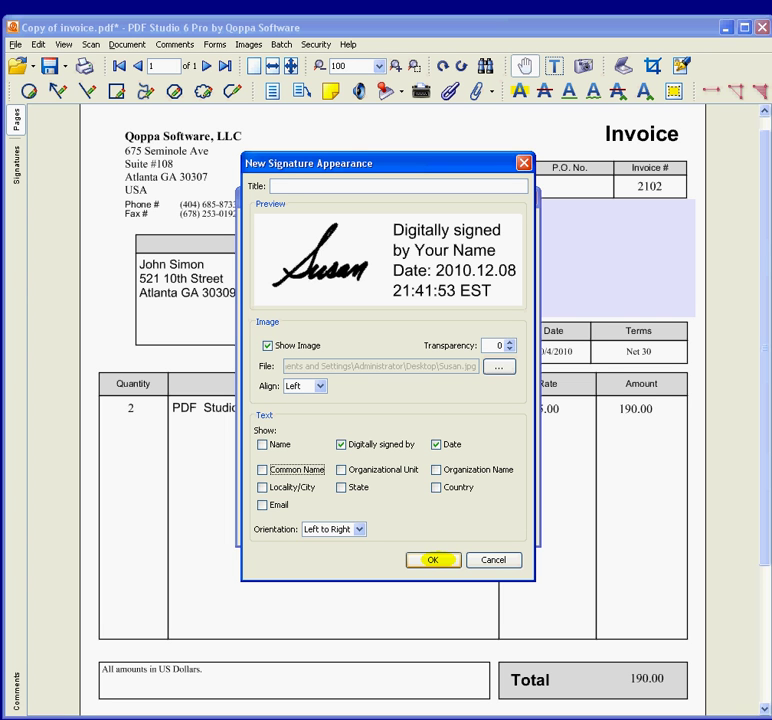
pyautogui.click(433, 560)
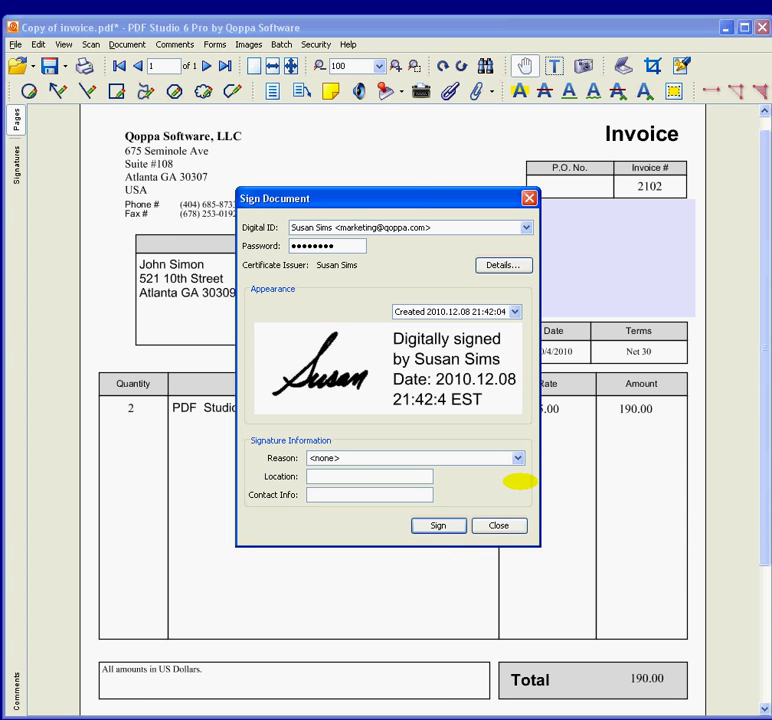
# Set reason 'I have reviewed this document', location HQ, and the contact phone number.
pyautogui.click(518, 457)
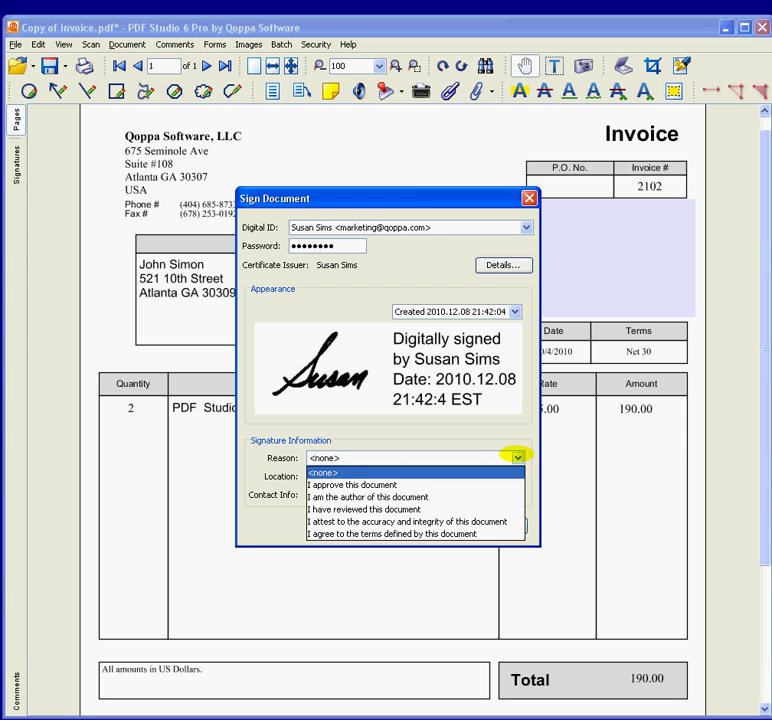
pyautogui.click(498, 509)
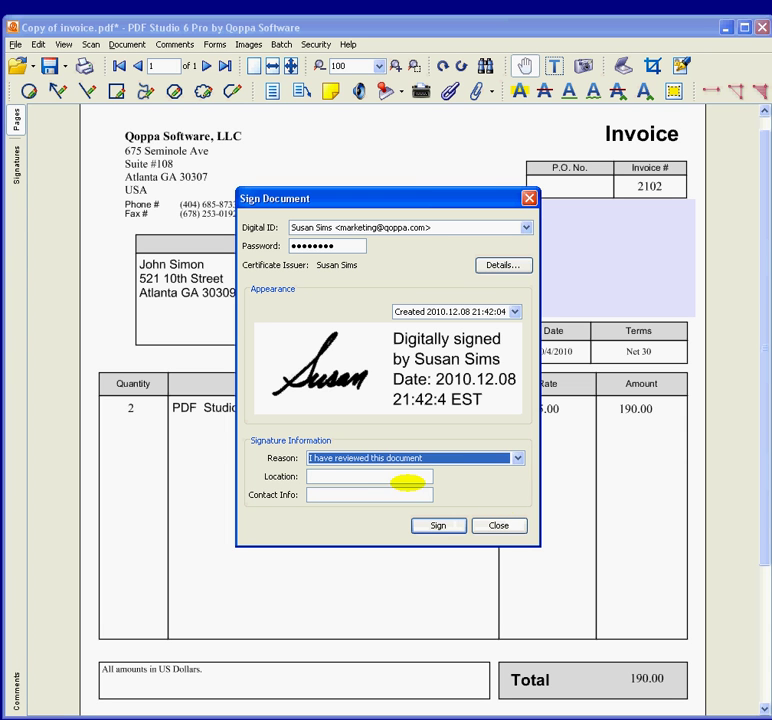
pyautogui.click(406, 479)
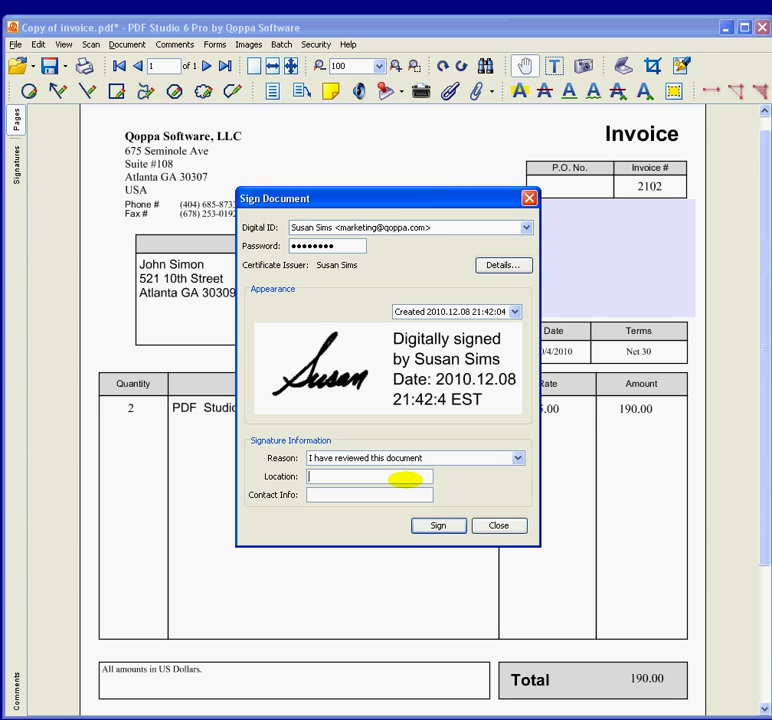
pyautogui.write('HA')
pyautogui.press('BackSpace')
pyautogui.write('Q')
pyautogui.press('Tab')
pyautogui.click(438, 525)
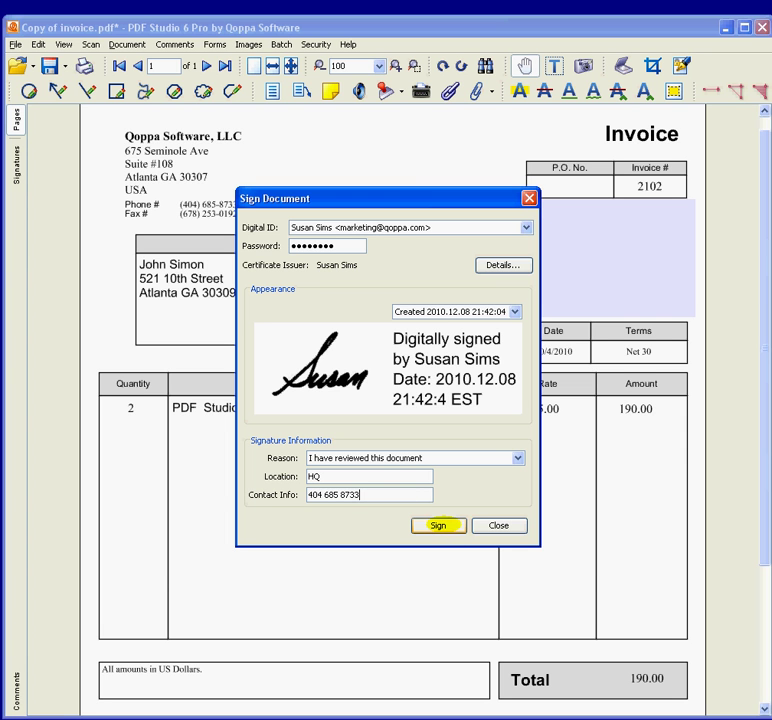
# Sign the invoice and save it, overwriting Copy of invoice.pdf.
pyautogui.click(438, 525)
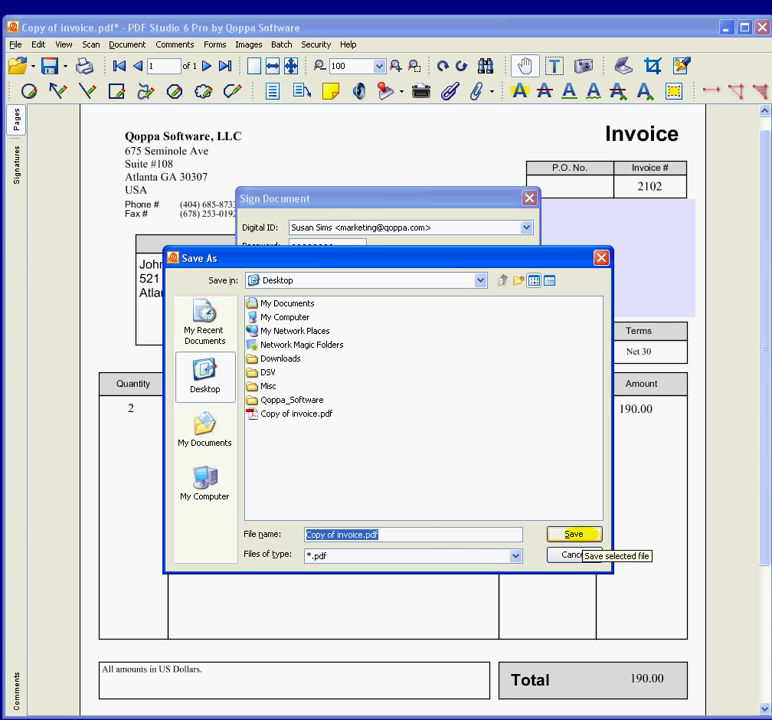
pyautogui.click(573, 534)
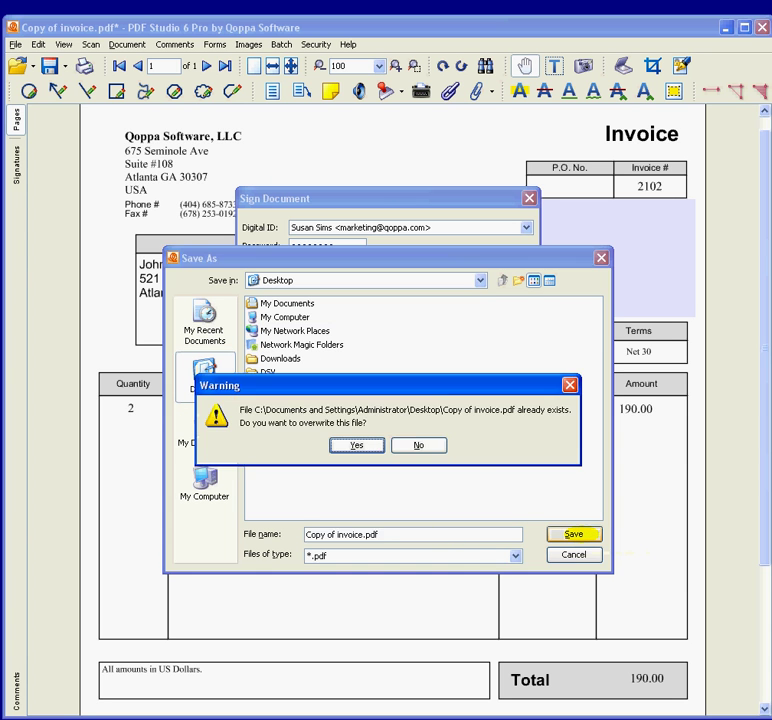
pyautogui.click(357, 445)
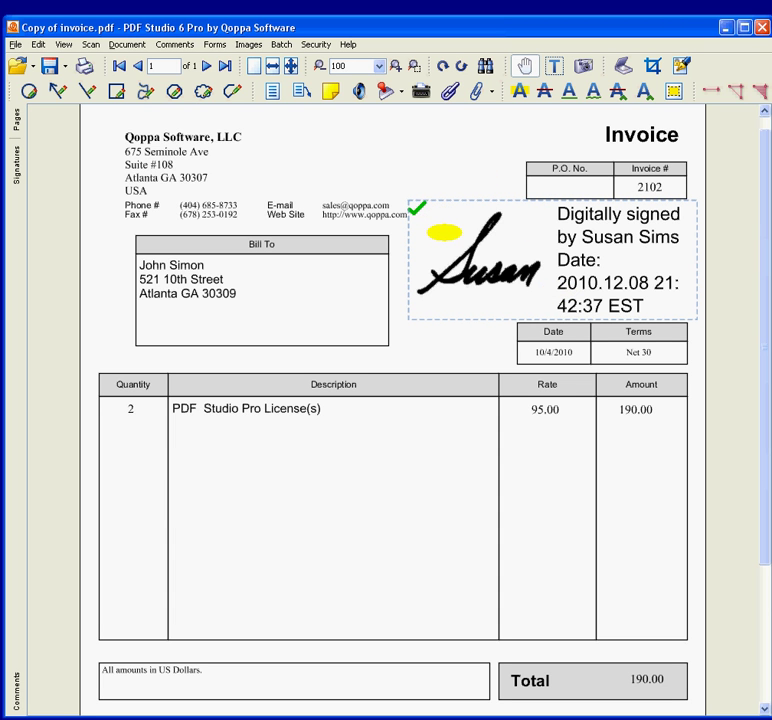
pyautogui.click(444, 232)
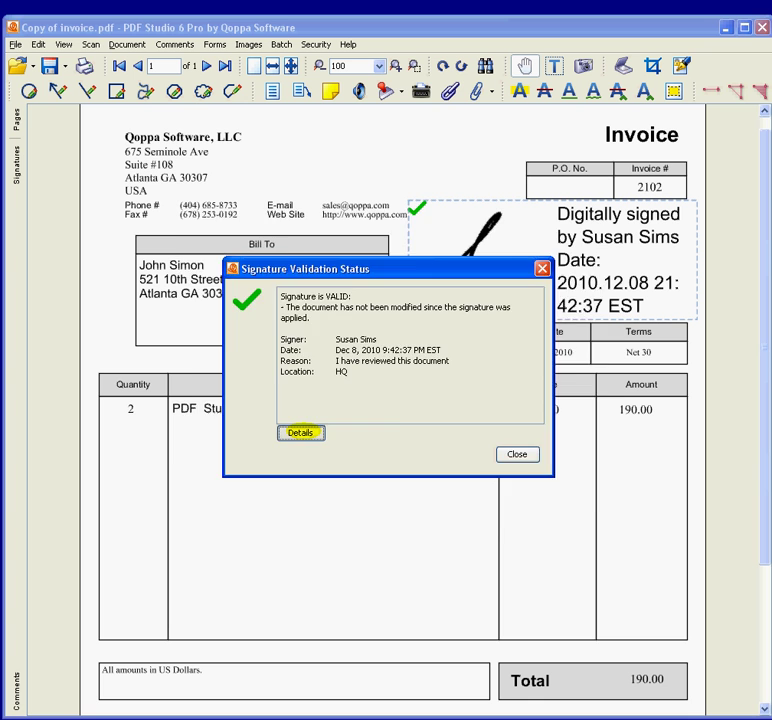
pyautogui.click(300, 432)
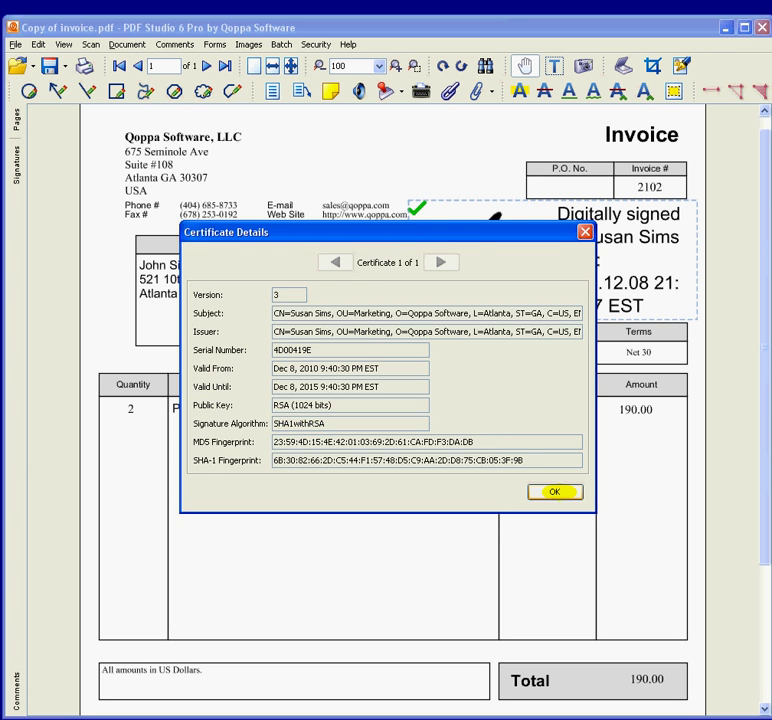
pyautogui.click(554, 492)
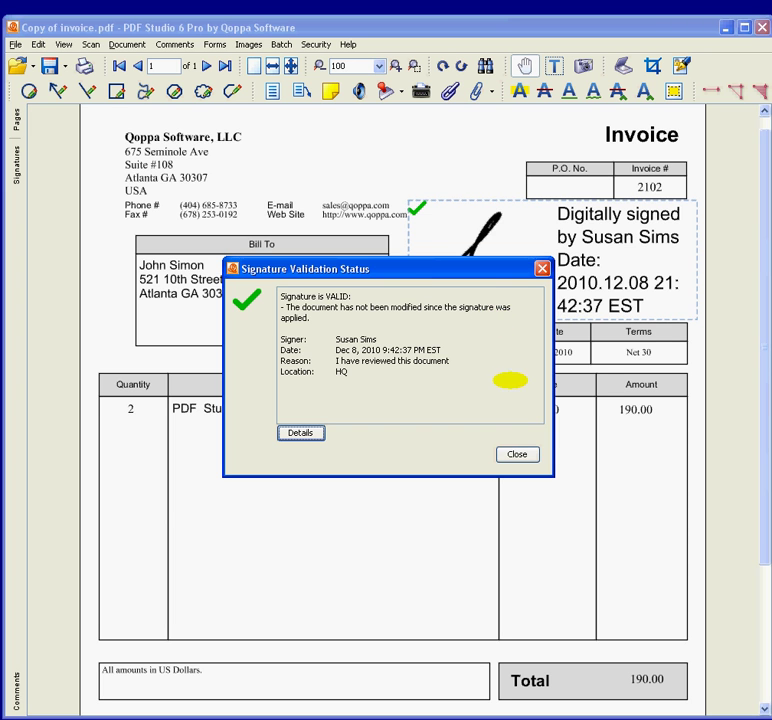
pyautogui.click(525, 455)
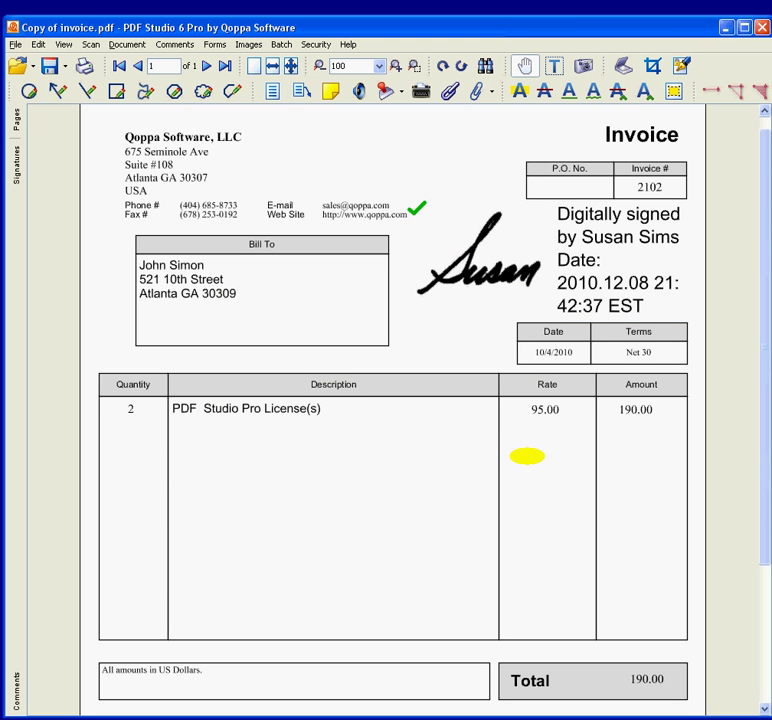